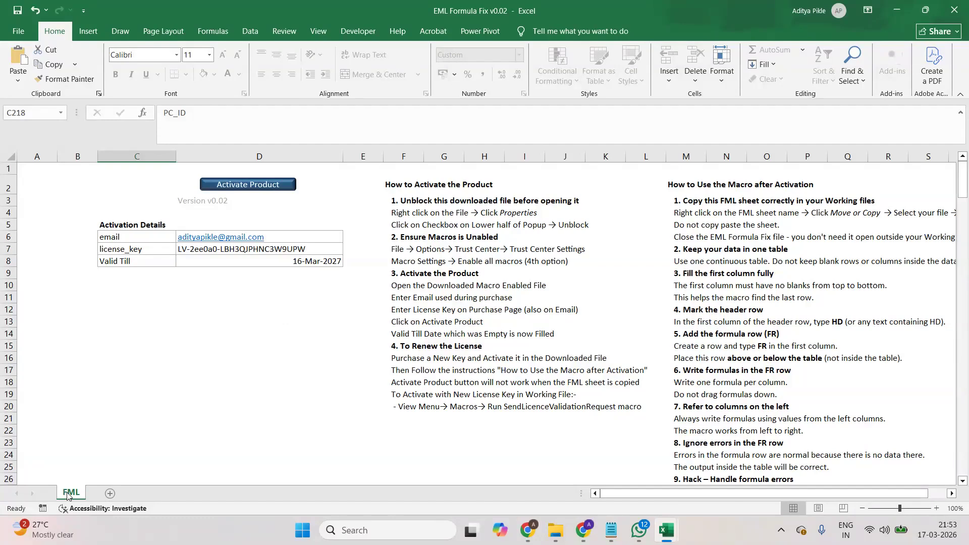
Step: Copy the FML sheet from the EML Formula Fix v0.02 workbook into Cleaning Data.xlsm, placed before Sheet1
key(alt+Tab)
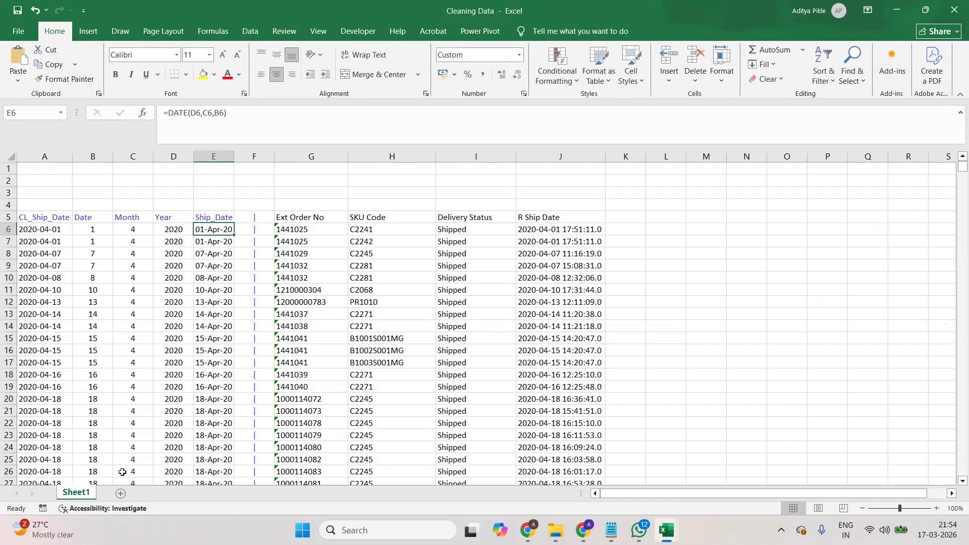
key(alt+Tab)
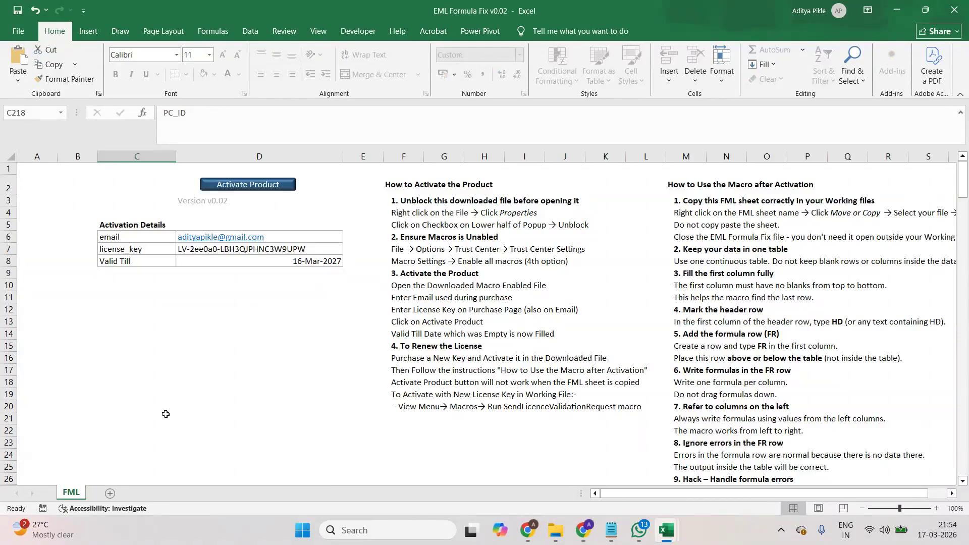
right_click(64, 498)
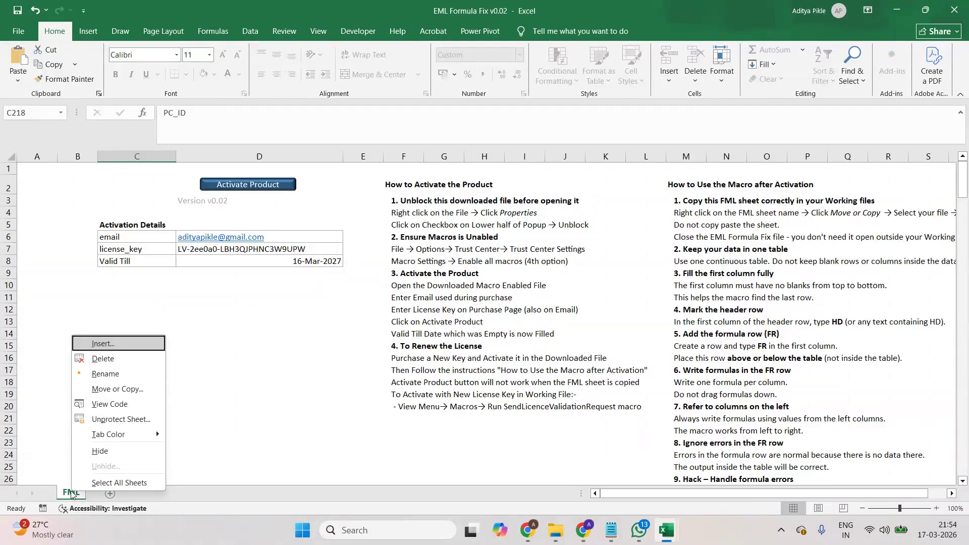
click(117, 391)
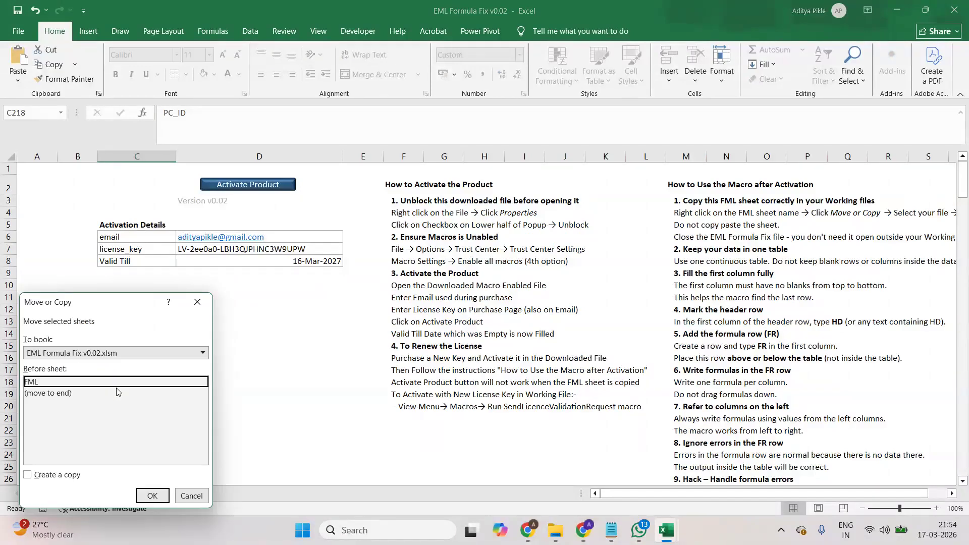
click(146, 353)
click(144, 390)
click(27, 475)
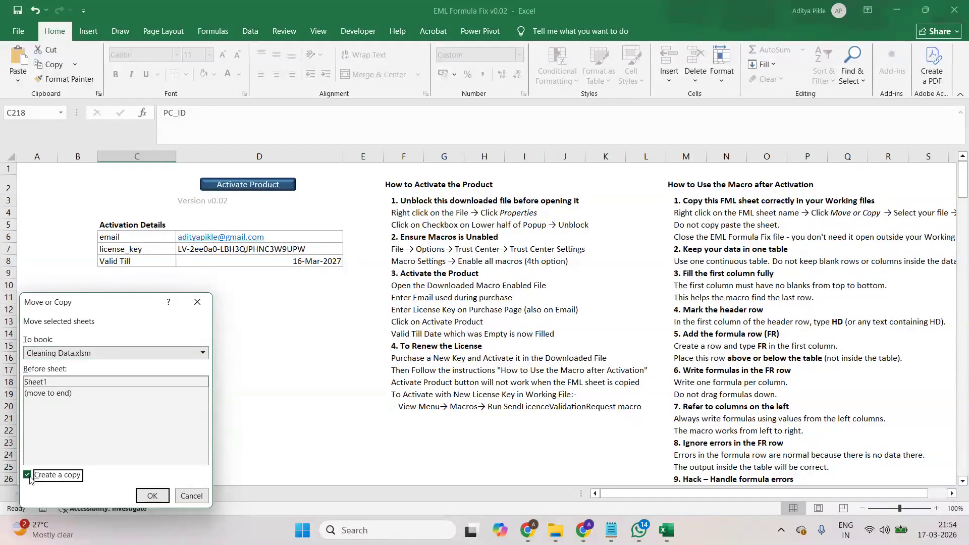
click(152, 496)
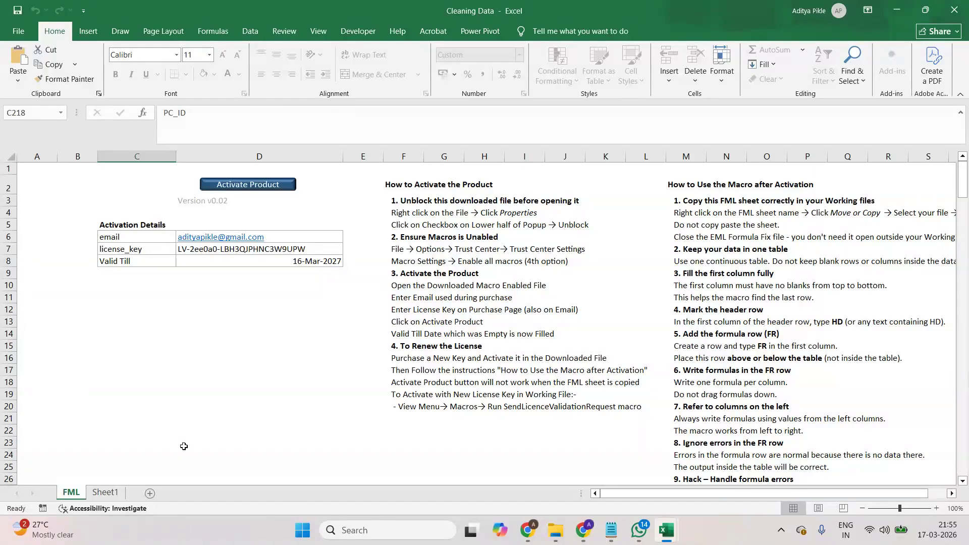
Step: Close the EML Formula Fix v0.02 workbook and show Sheet1 of the Cleaning Data workbook
key(alt+Tab)
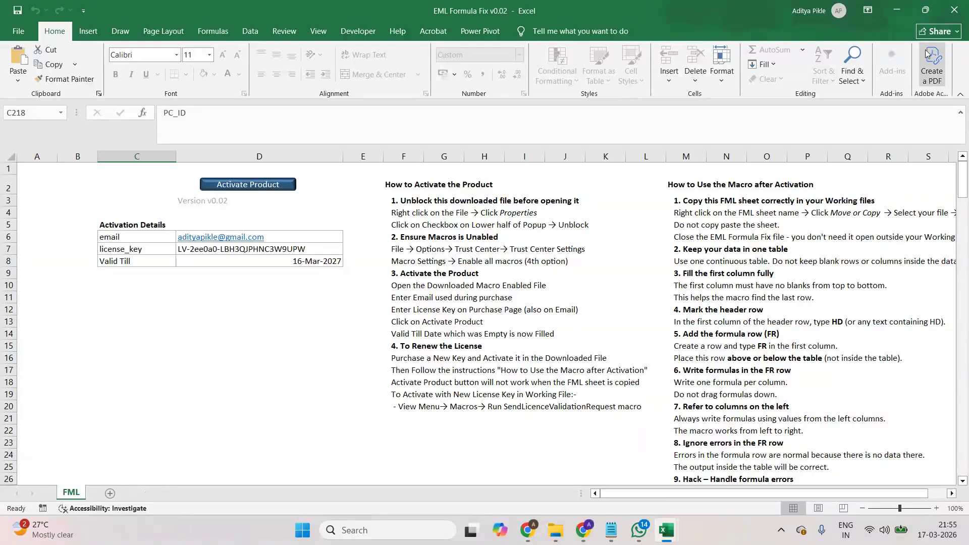
click(951, 14)
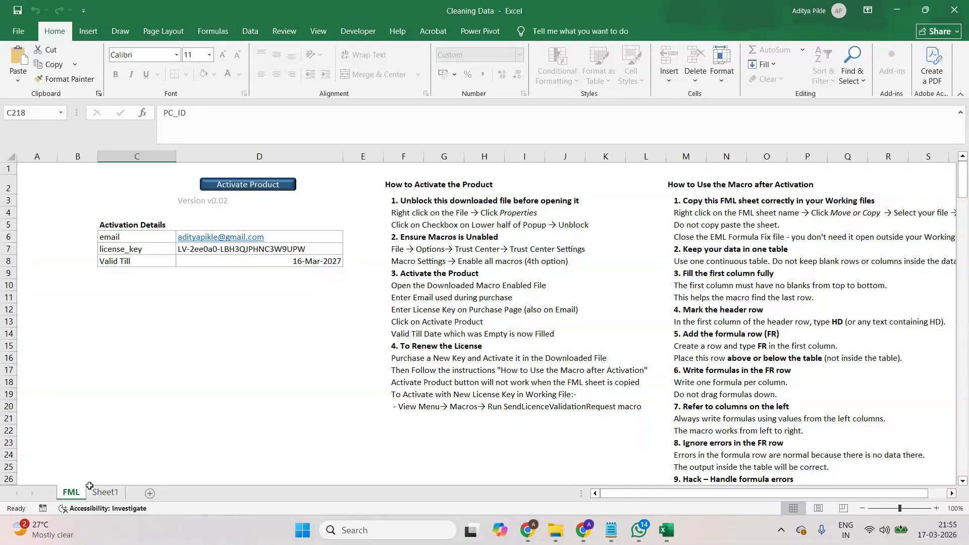
click(105, 493)
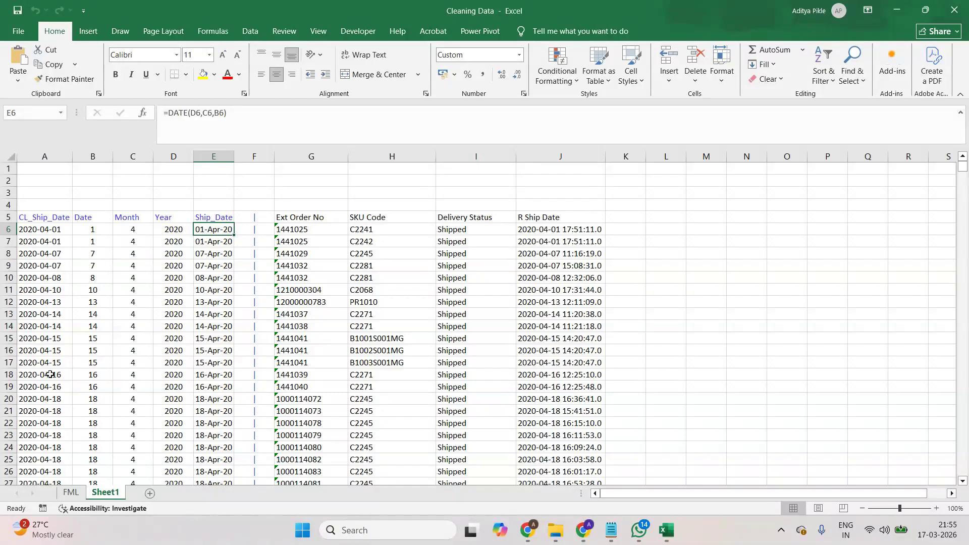
Step: Check how far column A's data extends below the CL_Ship_Date header, and return to the top of the sheet
click(40, 219)
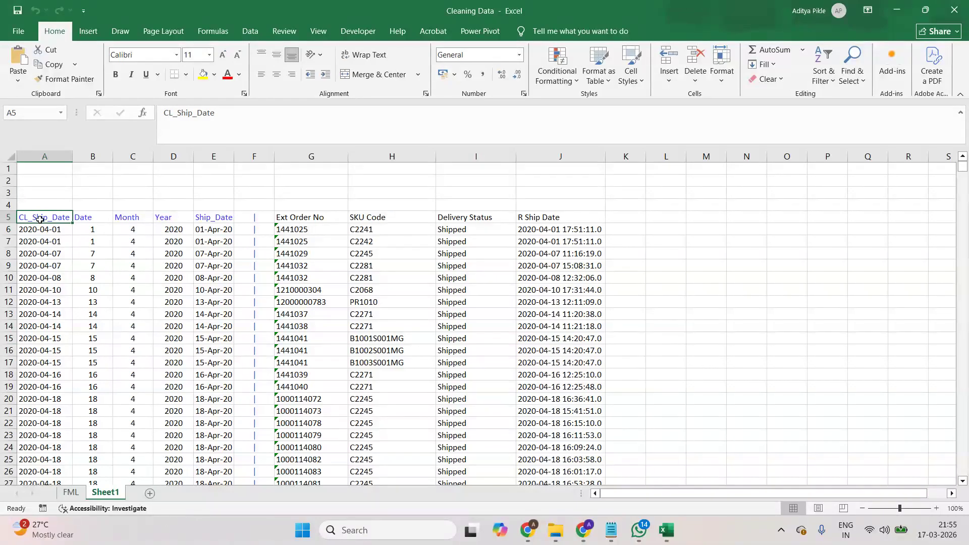
key(ctrl+Down)
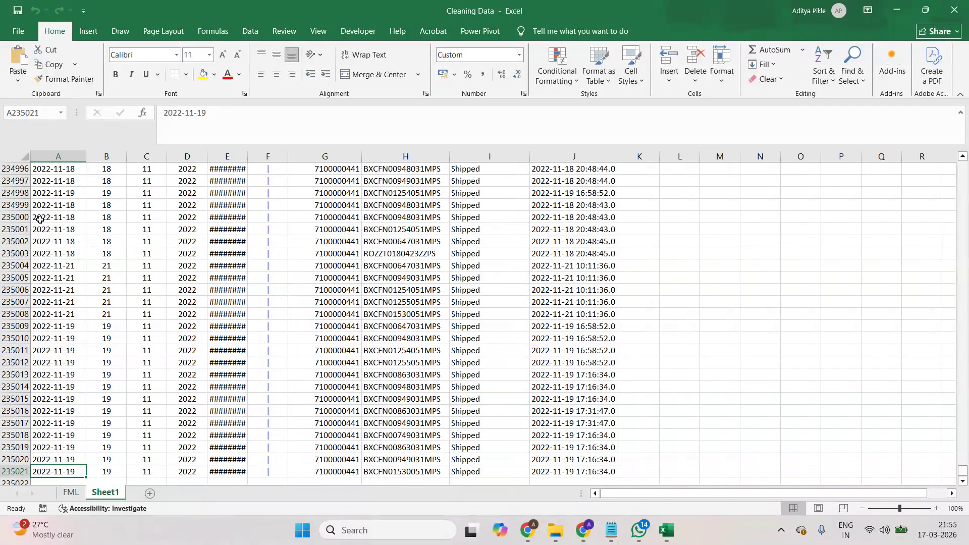
key(ctrl+Up)
key(ctrl+Up)
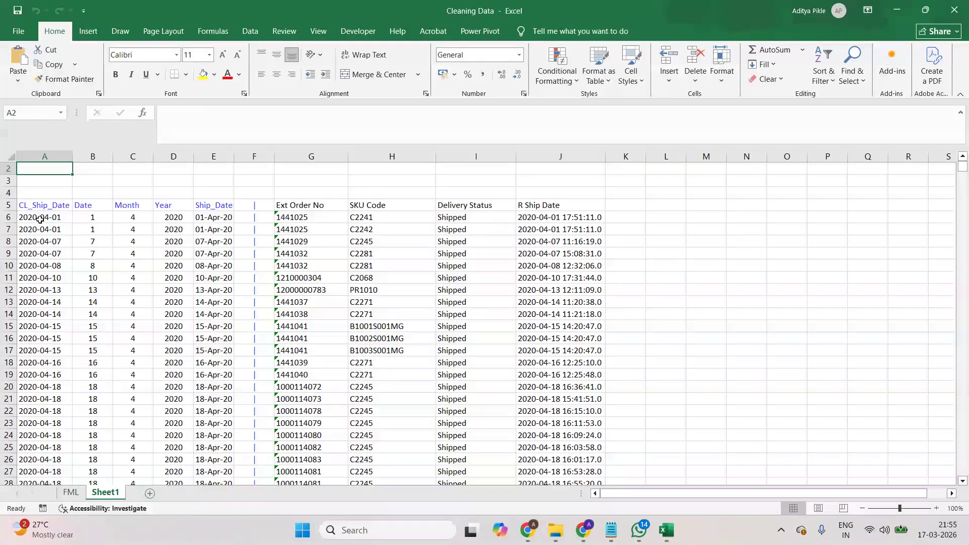
key(ctrl+Up)
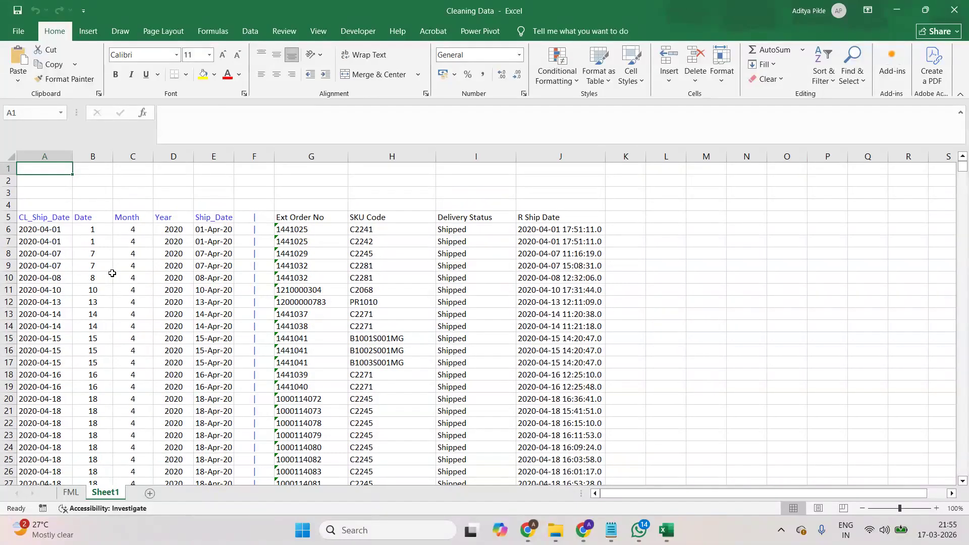
Step: Append _HD to the header in A5 so it reads CL_Ship_Date_HD
click(35, 217)
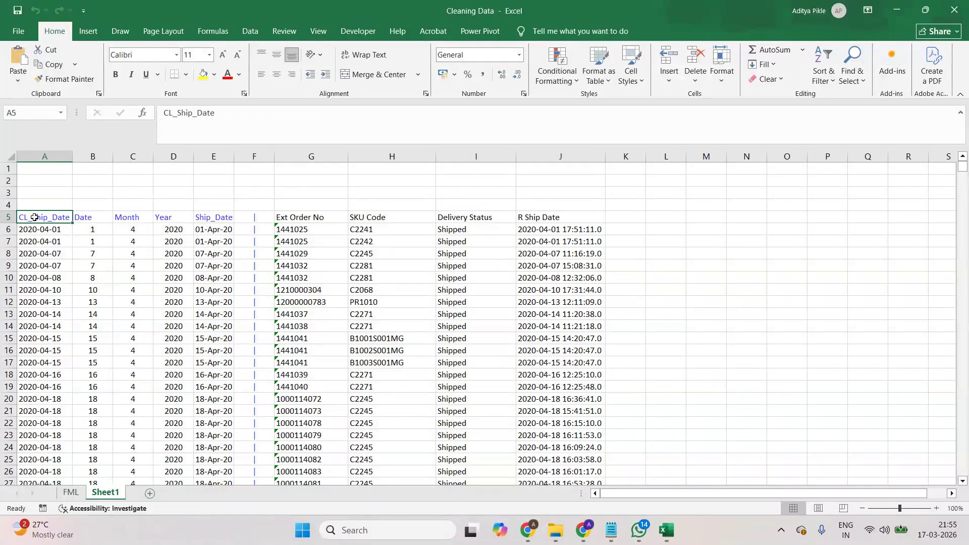
click(252, 113)
text(_HD)
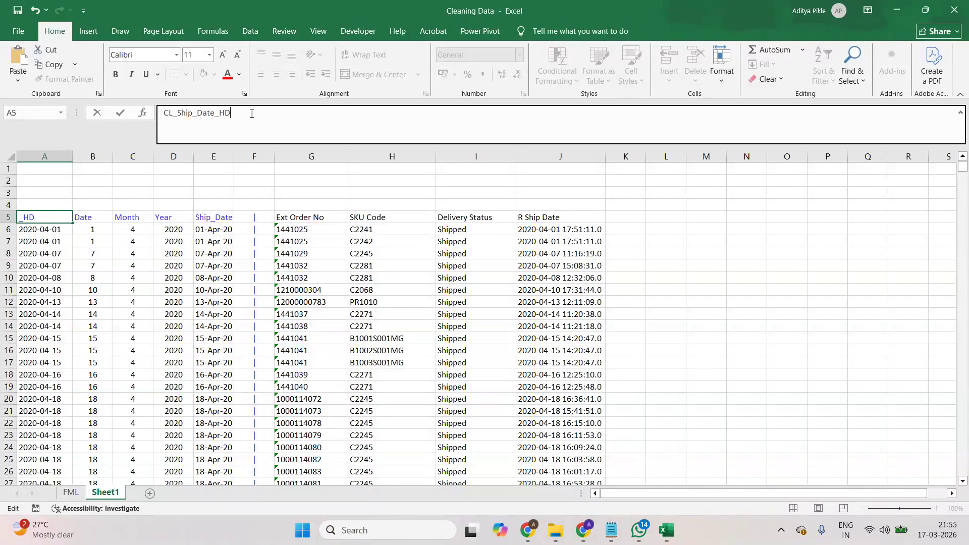
key(Return)
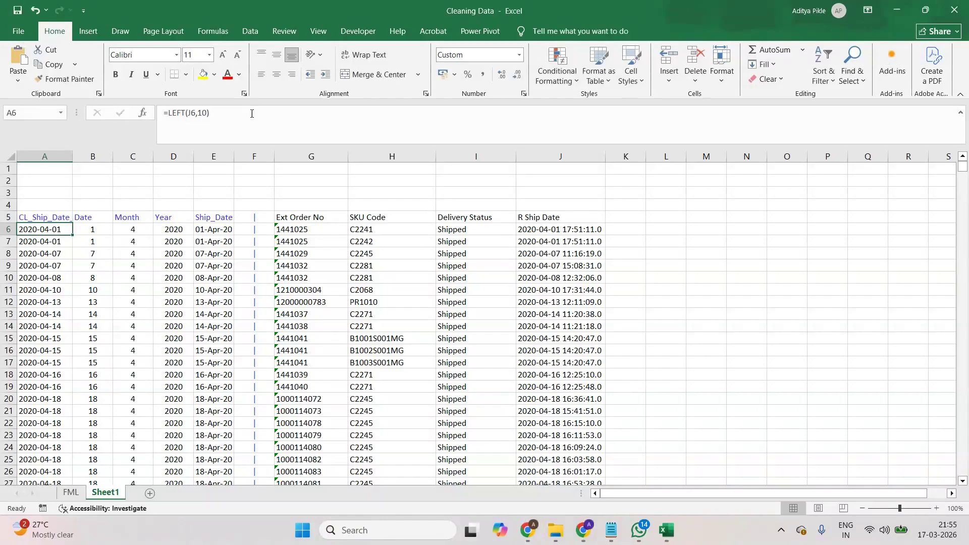
key(Up)
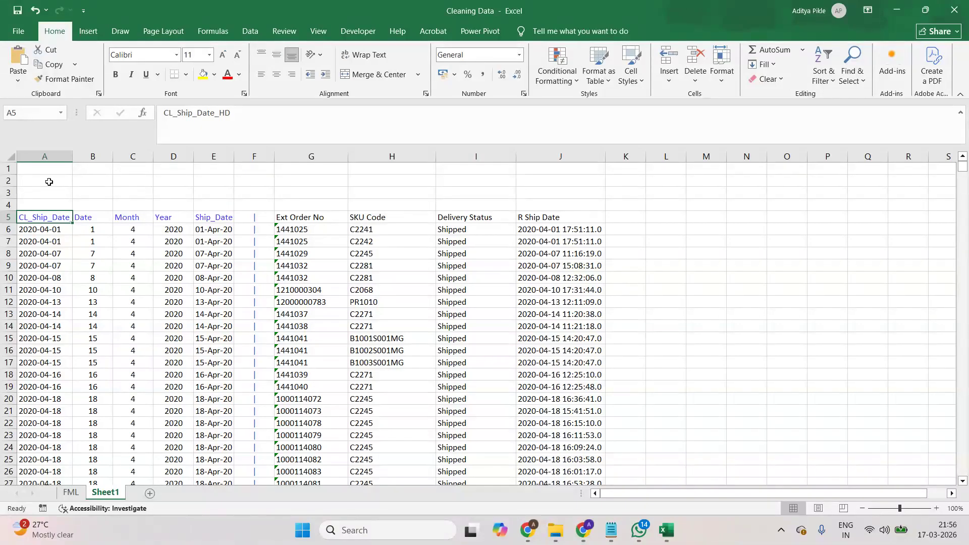
Step: Insert a helper column before the CL_Ship_Date_HD column, with HD as its row 5 header and 1 in the data rows
click(45, 155)
right_click(42, 197)
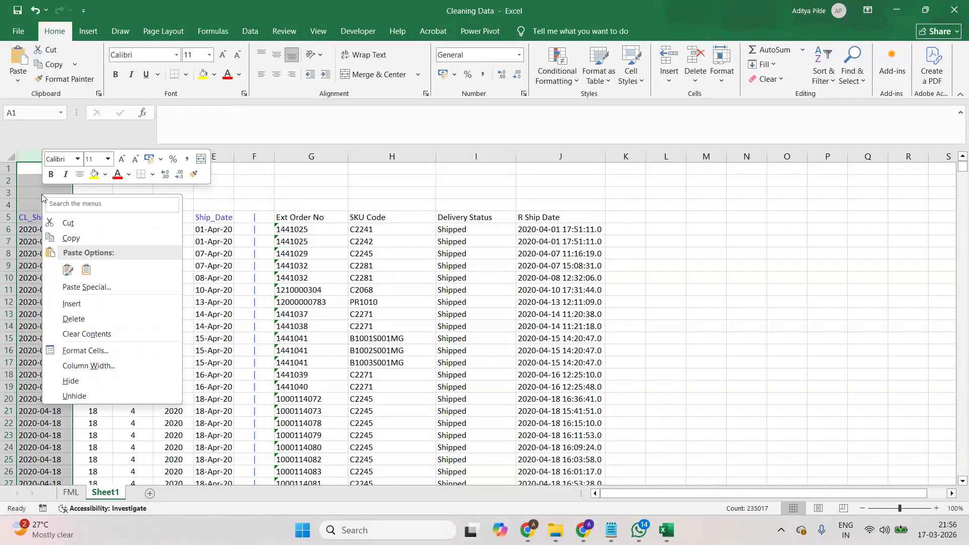
click(62, 304)
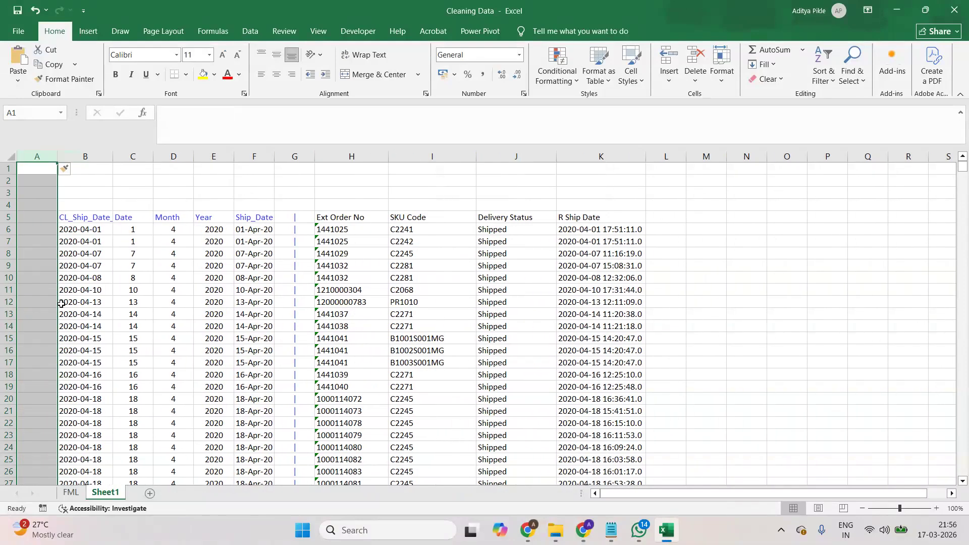
key(ctrl+z)
click(46, 231)
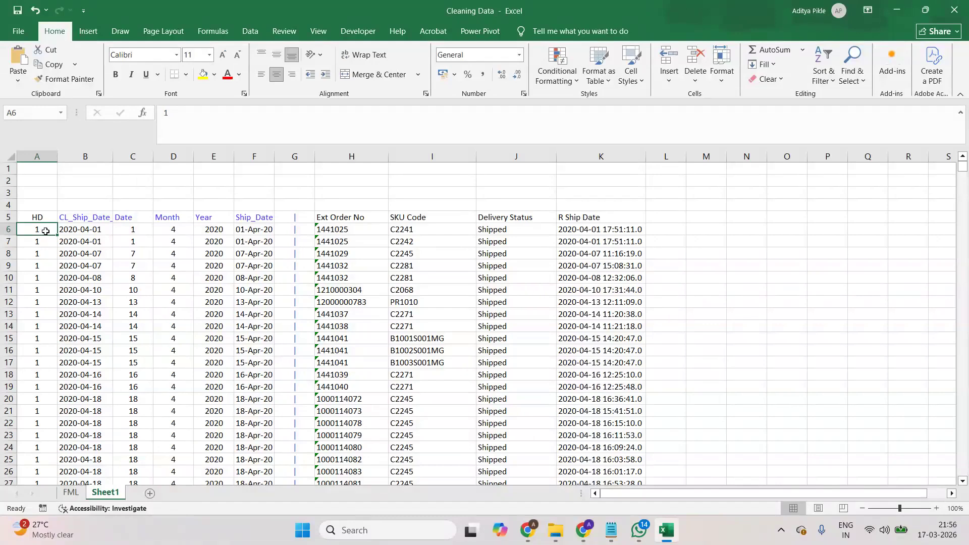
Step: Enter FR in cell A2 to mark the formula row above the table
click(43, 182)
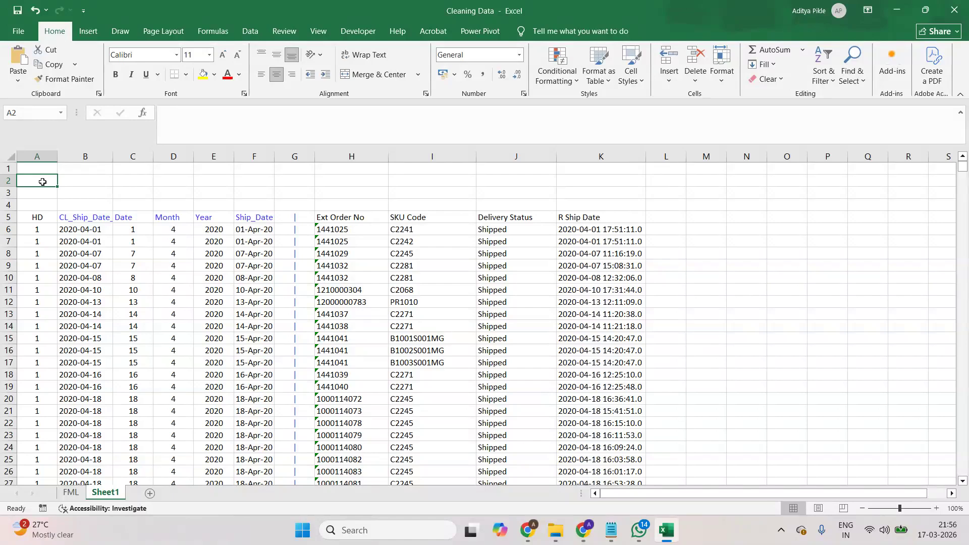
text(FR)
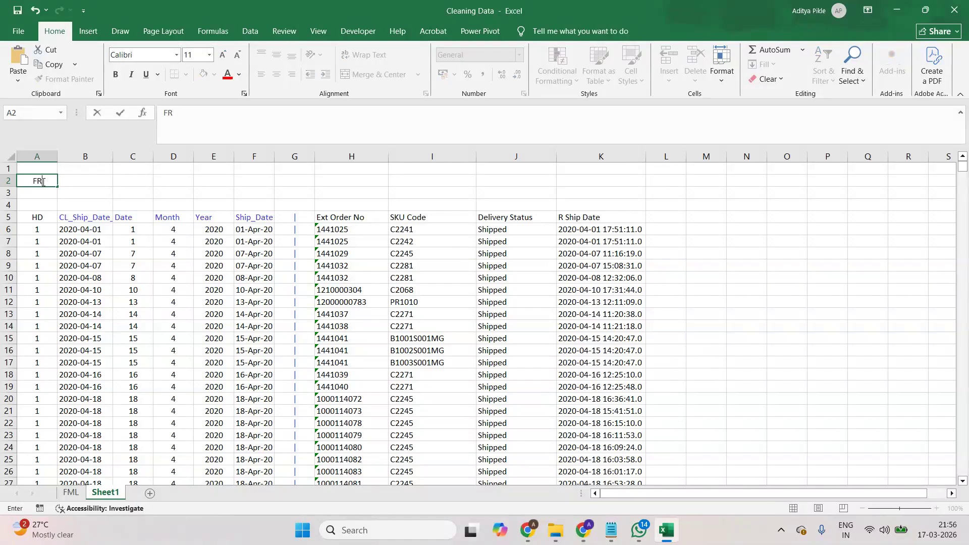
key(Return)
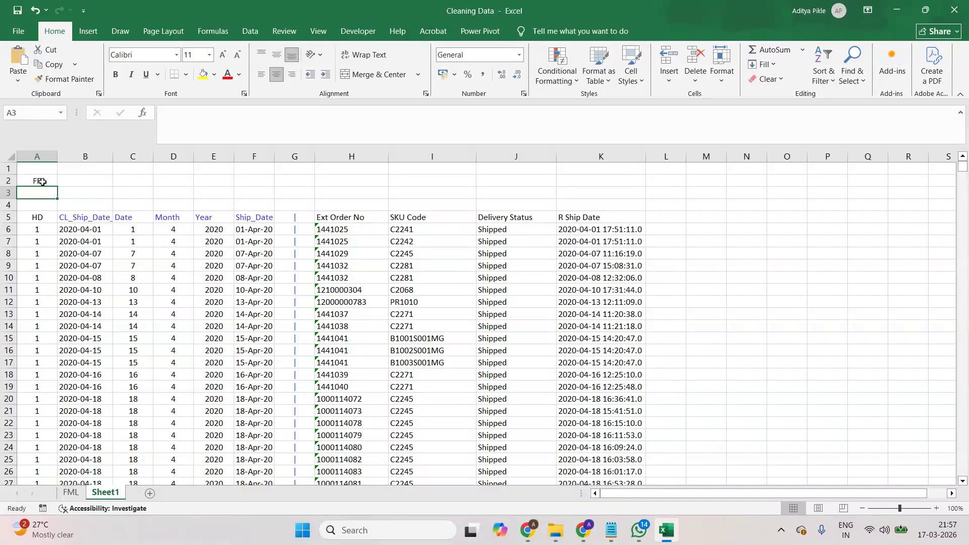
Step: Copy the formulas from B6:F6 into the FR row, starting at cell B2
key(Up)
key(Right)
key(Right)
key(Left)
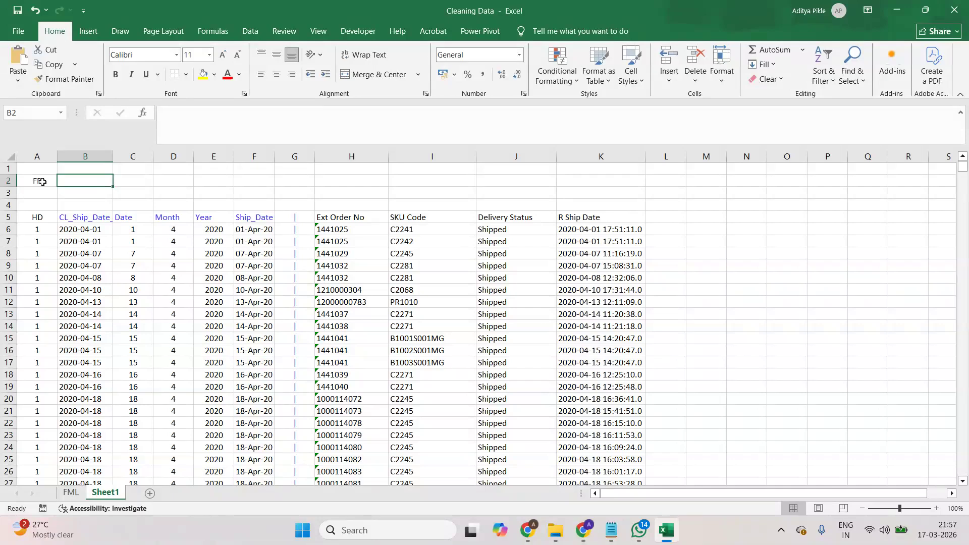
click(42, 182)
key(Right)
key(ctrl+v)
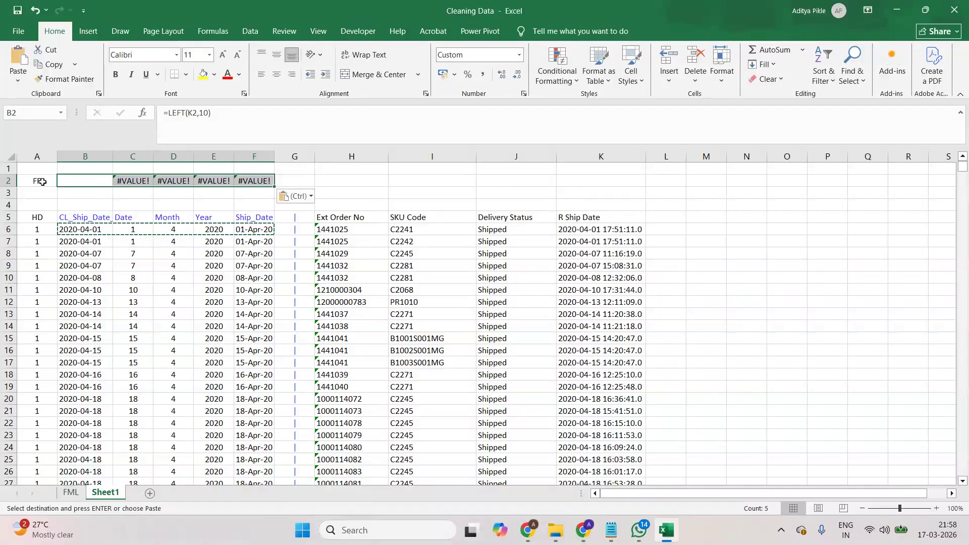
Step: Examine the source formulas in row 6 across the CL_Ship_Date to Ship_Date columns
key(Down)
key(Up)
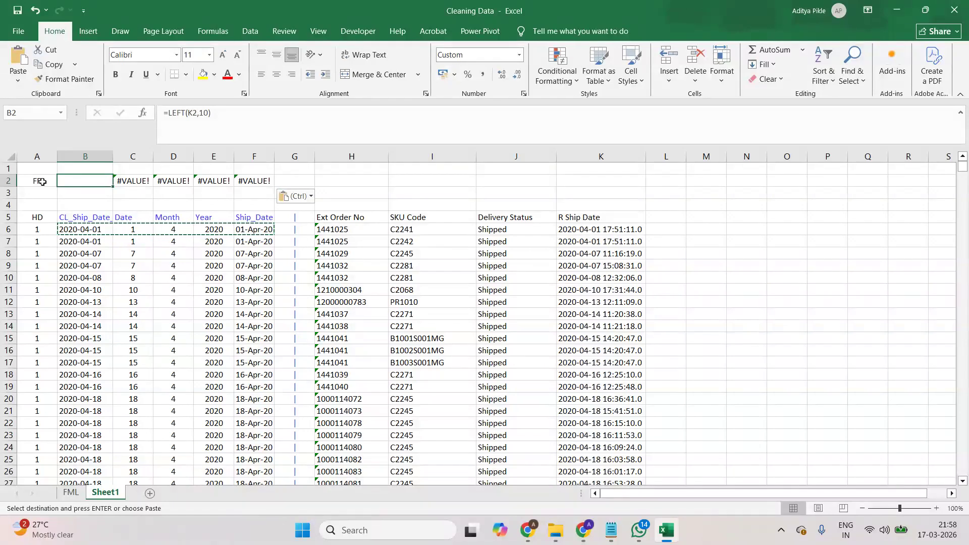
key(Down)
key(Down)
key(Down)
key(Down)
key(shift+Right)
key(shift+Right)
key(shift+Right)
key(shift+Right)
key(shift+Right)
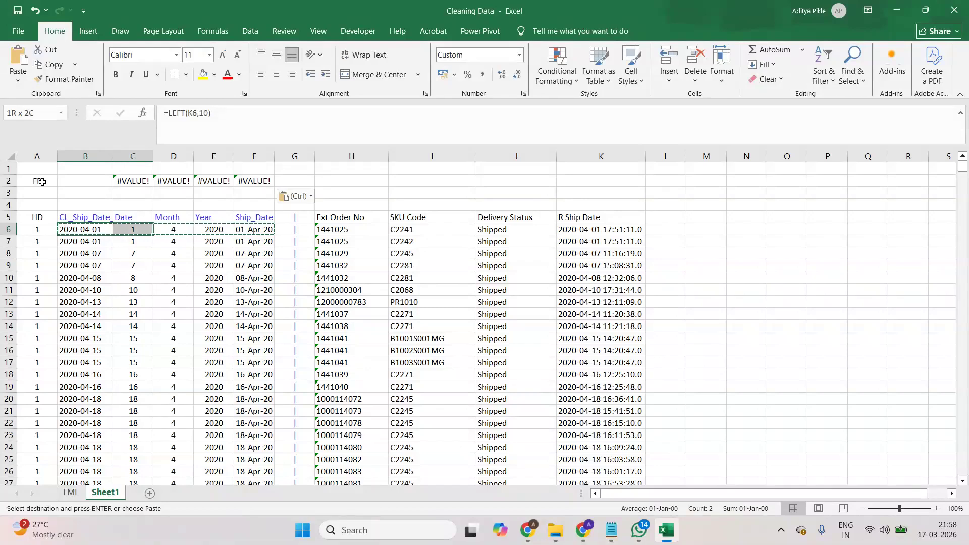
key(shift+Right)
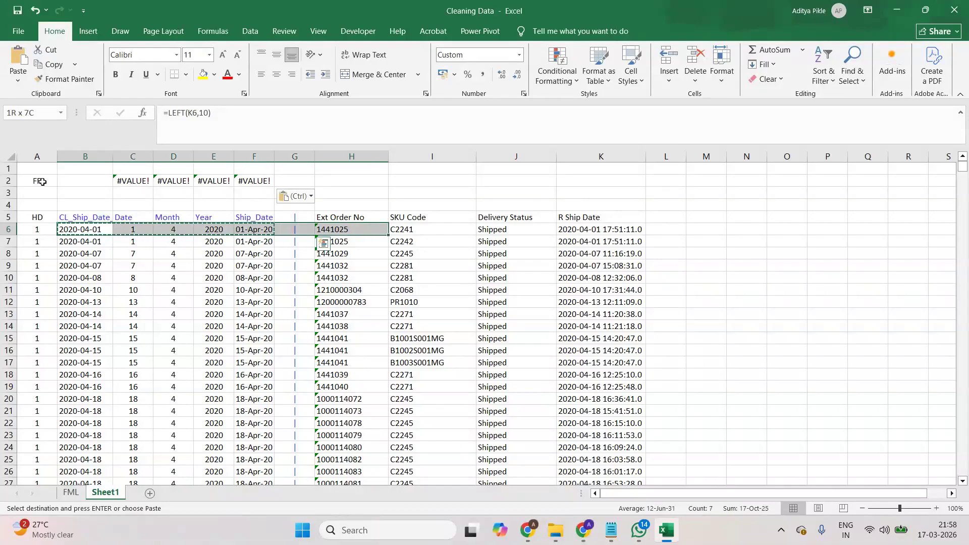
key(shift+Left)
key(shift+Left)
key(Right)
key(Right)
key(Right)
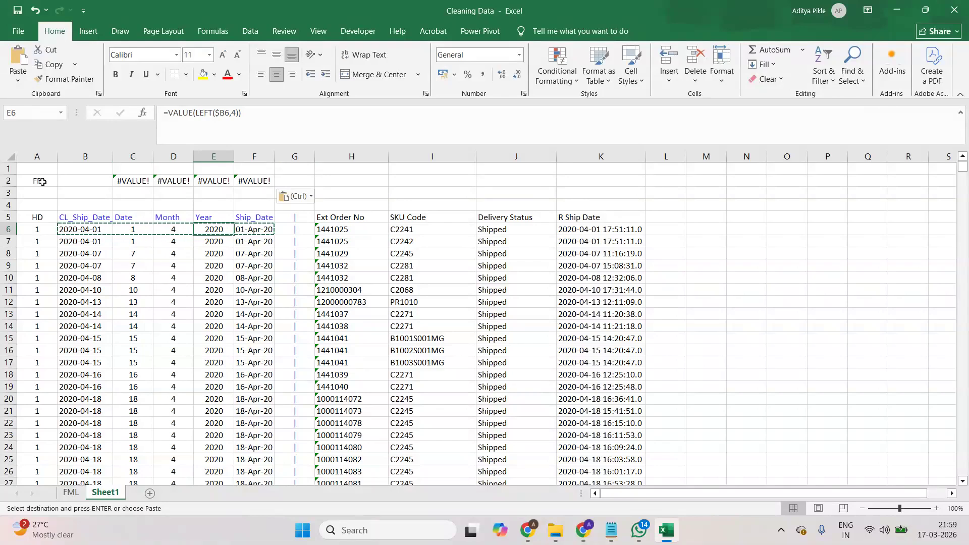
Step: Review the pasted formulas in the FR row against the table columns below, from column B to column D
key(Up)
key(Up)
key(Up)
key(Up)
key(Left)
key(Left)
key(Left)
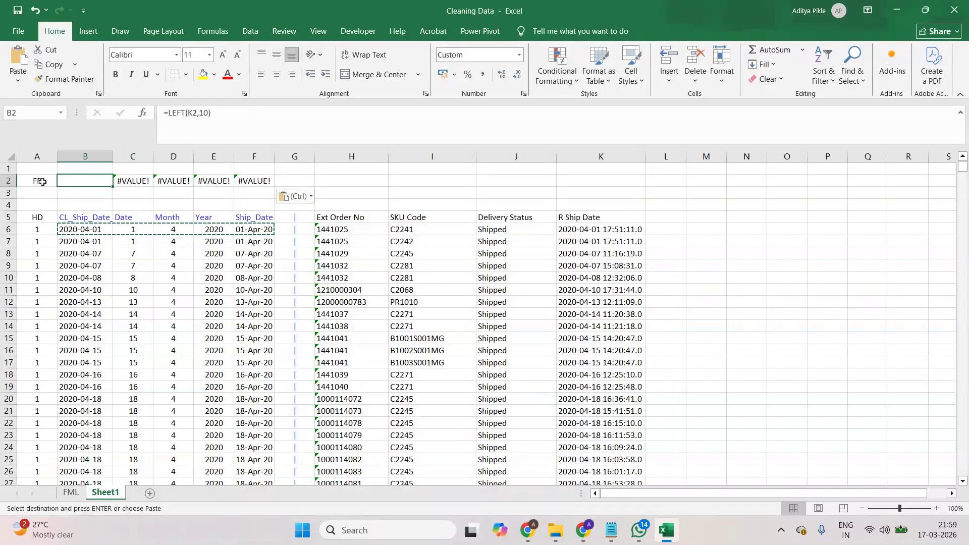
key(Down)
key(Down)
key(Down)
key(Up)
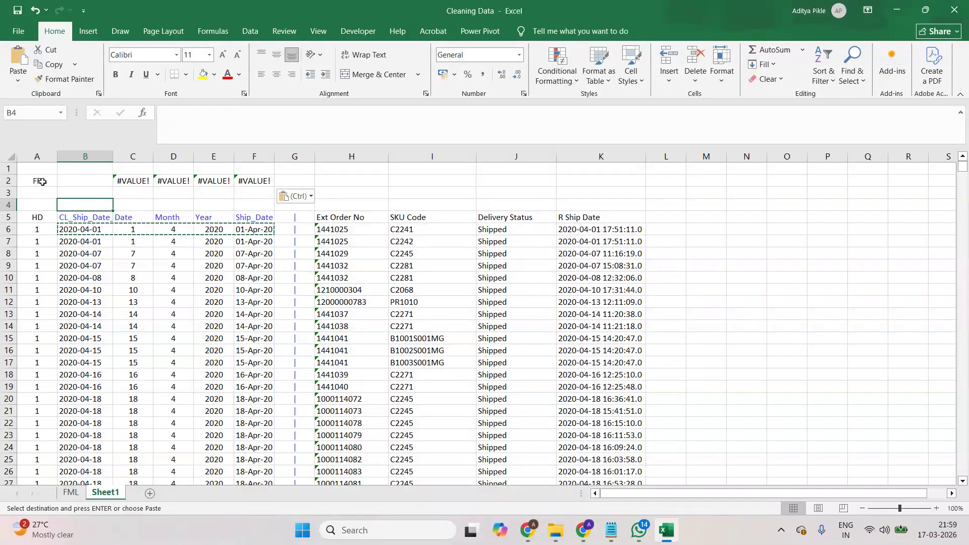
key(Up)
key(Up)
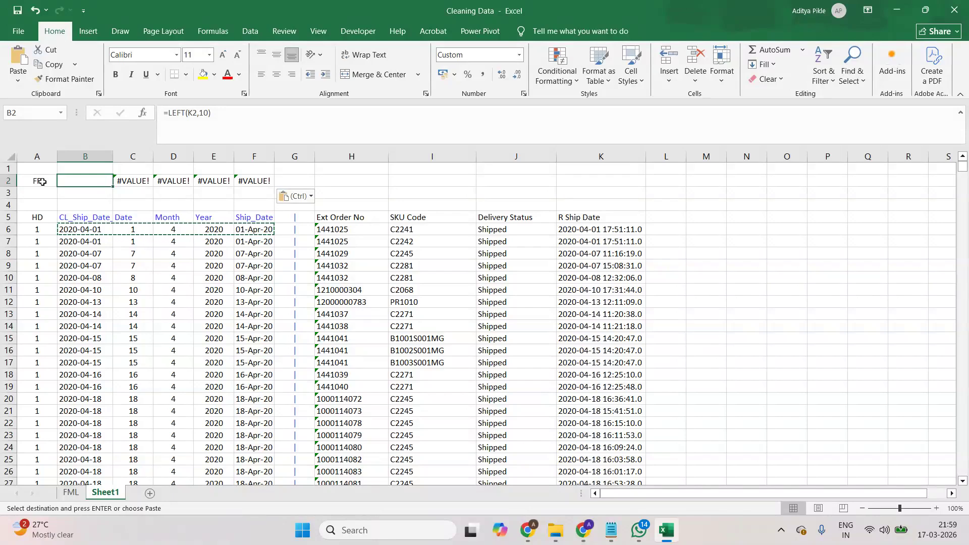
key(Right)
key(Right)
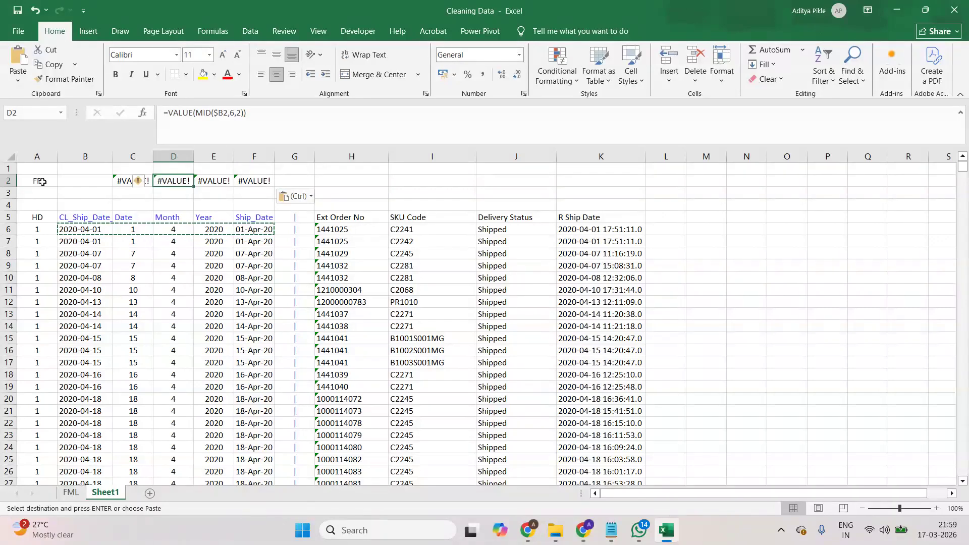
key(Down)
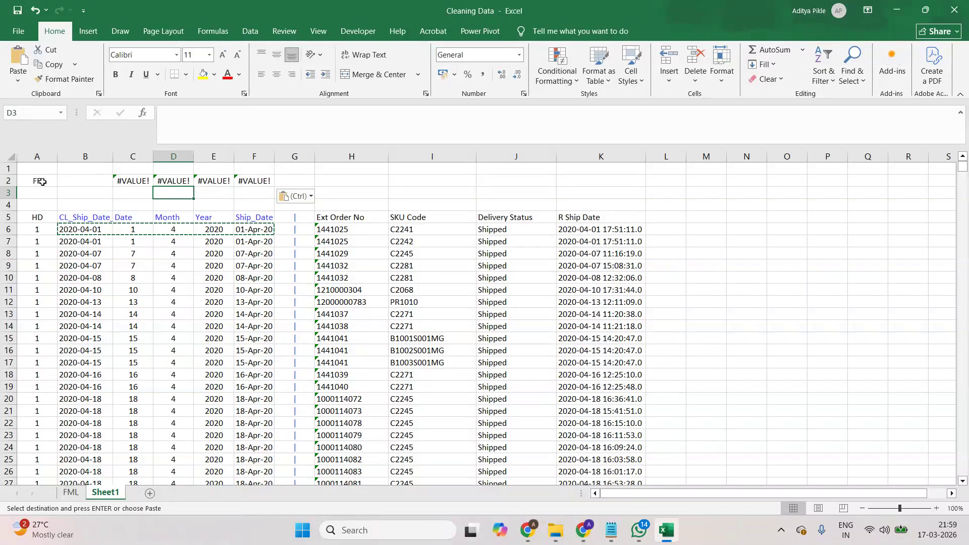
key(Left)
key(Left)
key(Left)
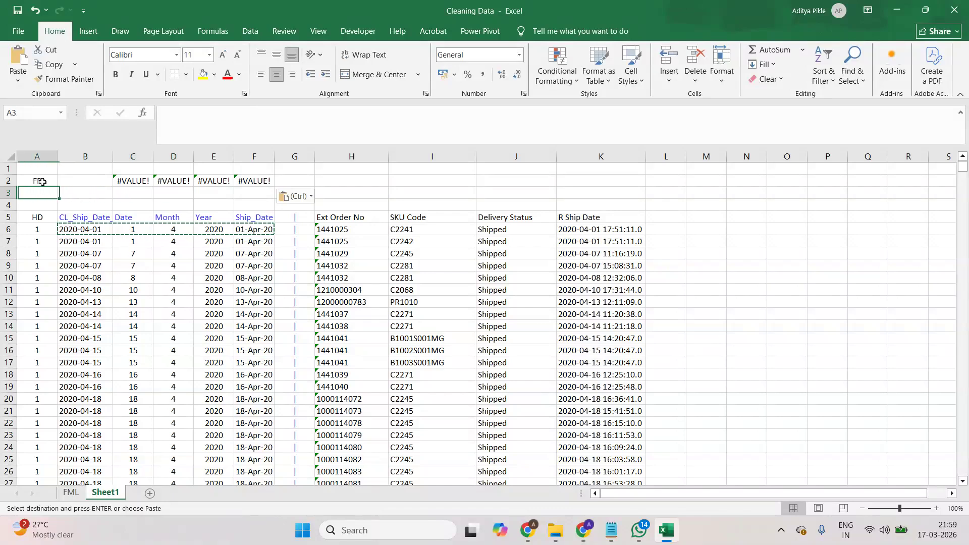
Step: Enter SQR in cell A3 to label a row directly below the FR row
text(SQR)
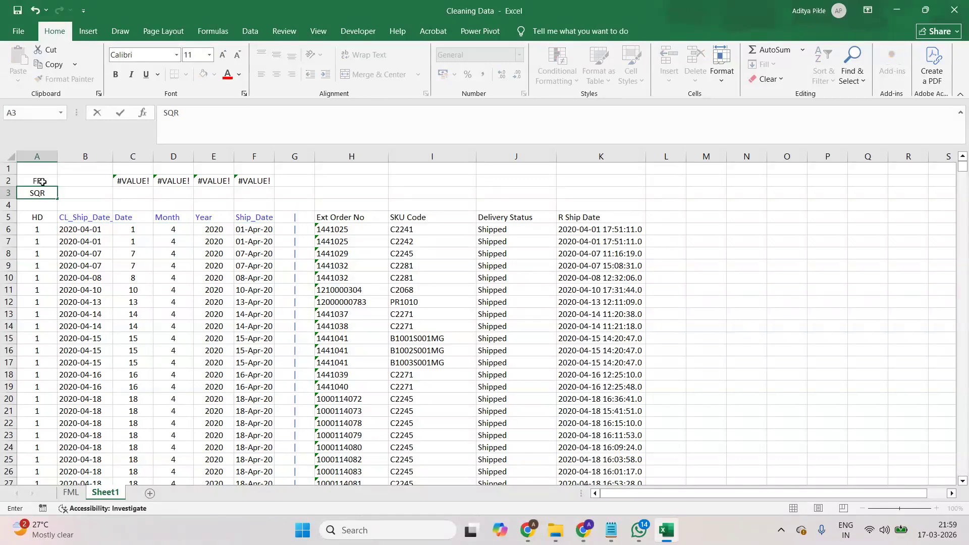
key(Return)
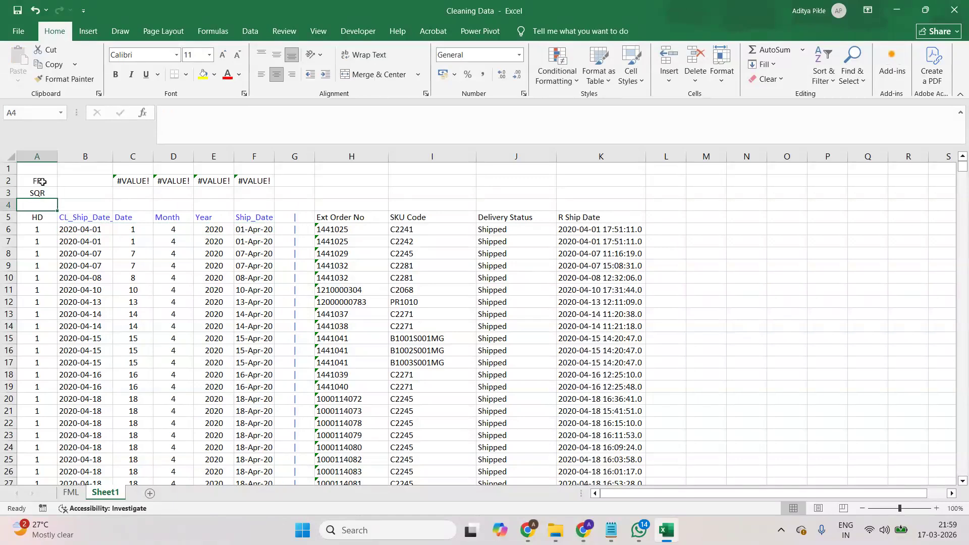
key(Up)
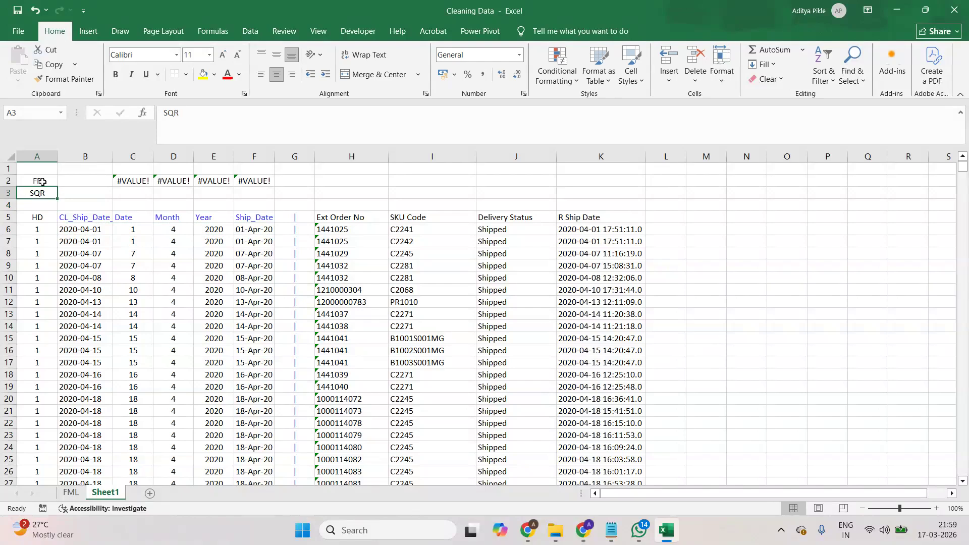
Step: Enter 1 in the SQR row under the Date and Month formulas, cells C3 and D3
key(Right)
key(Right)
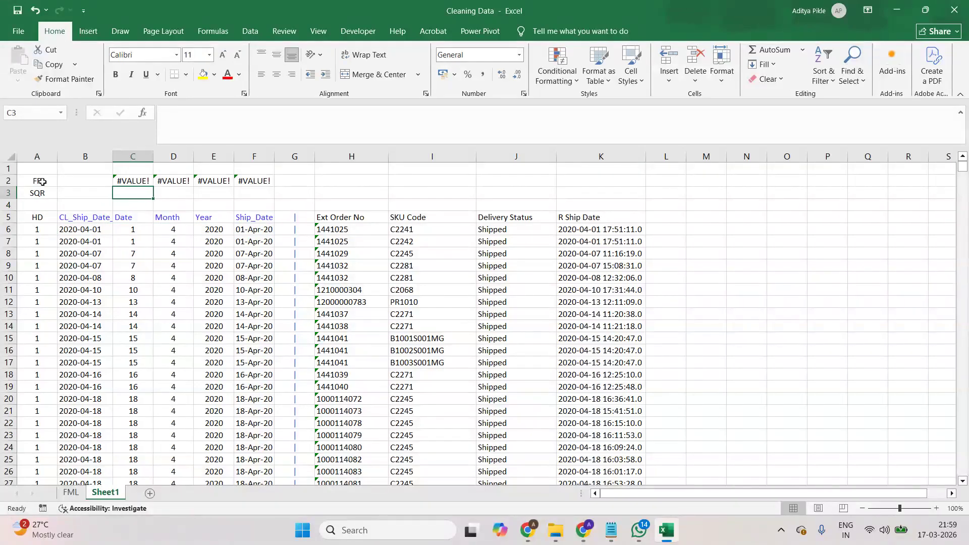
text(1)
key(Right)
text(1)
key(Right)
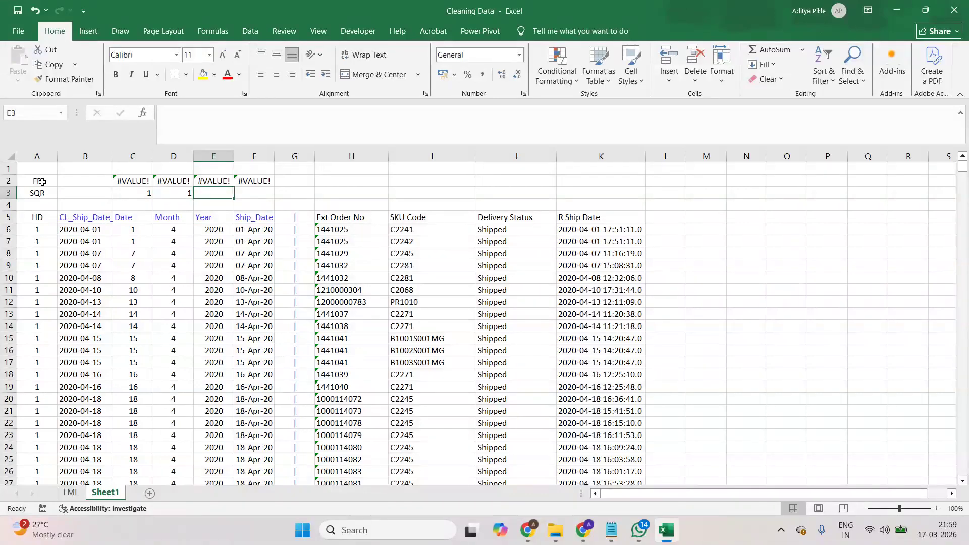
Step: Replace the entries in cells C3 and D3 of the SQR row with F
key(Left)
key(Left)
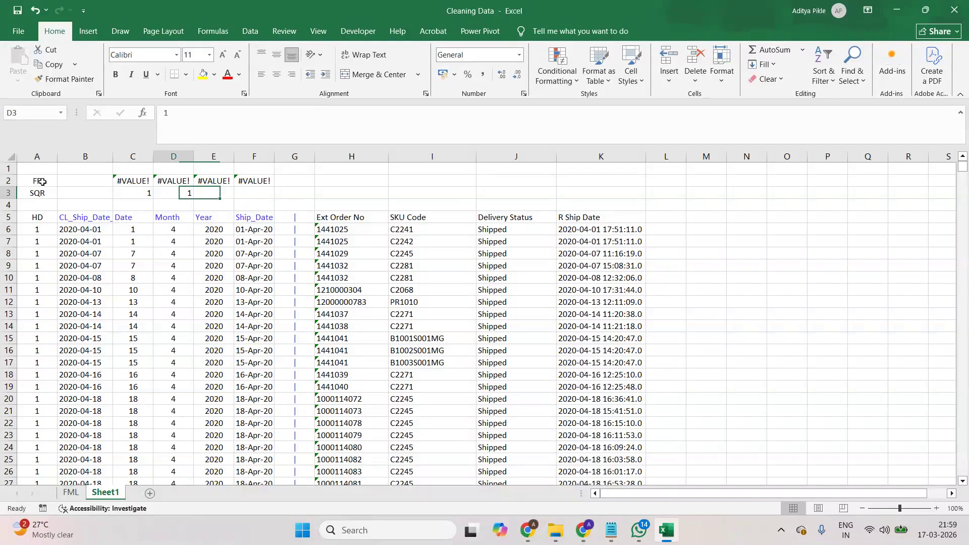
text(F)
key(Return)
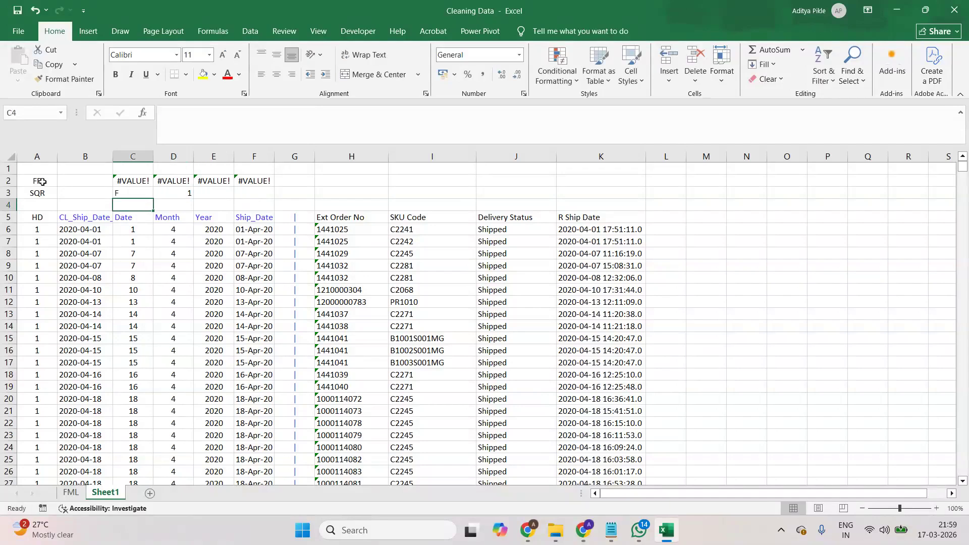
key(Up)
key(Right)
text(F)
key(Return)
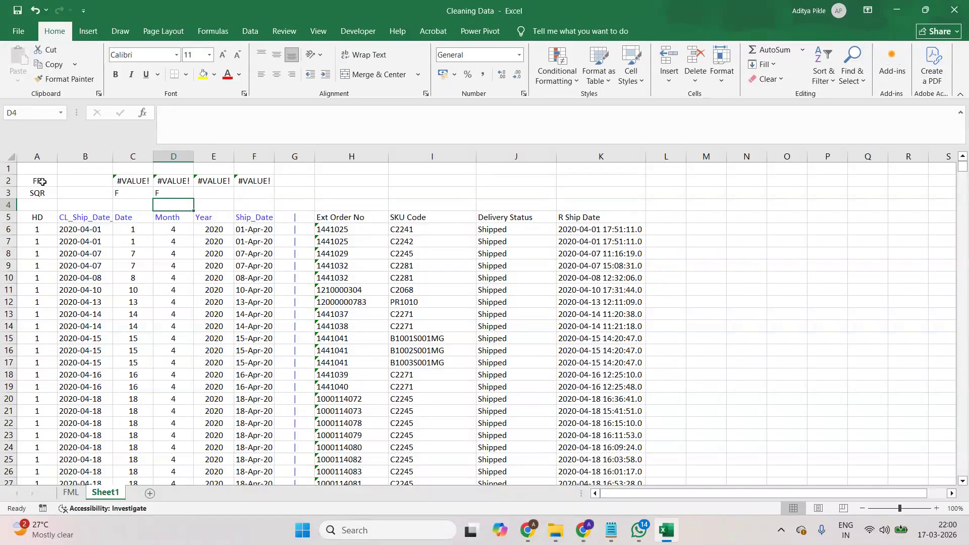
Step: Change the codes in cells C3 and D3 of the SQR row to T
key(Up)
key(Left)
text(T)
key(Right)
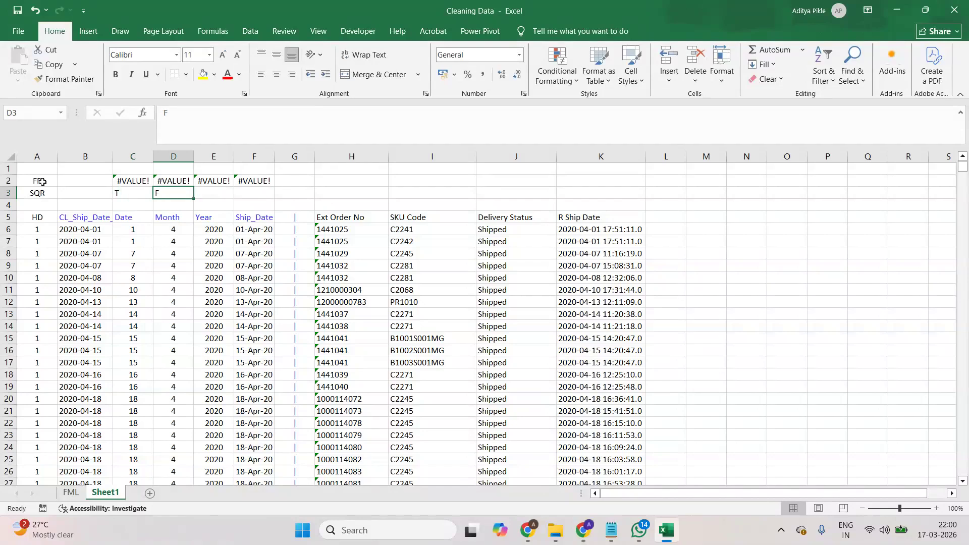
text(T)
key(Return)
Step: Set both SQR row codes, in cells C3 and D3, to C
key(Up)
key(Left)
text(C)
key(Return)
key(Up)
key(Right)
text(C)
key(Return)
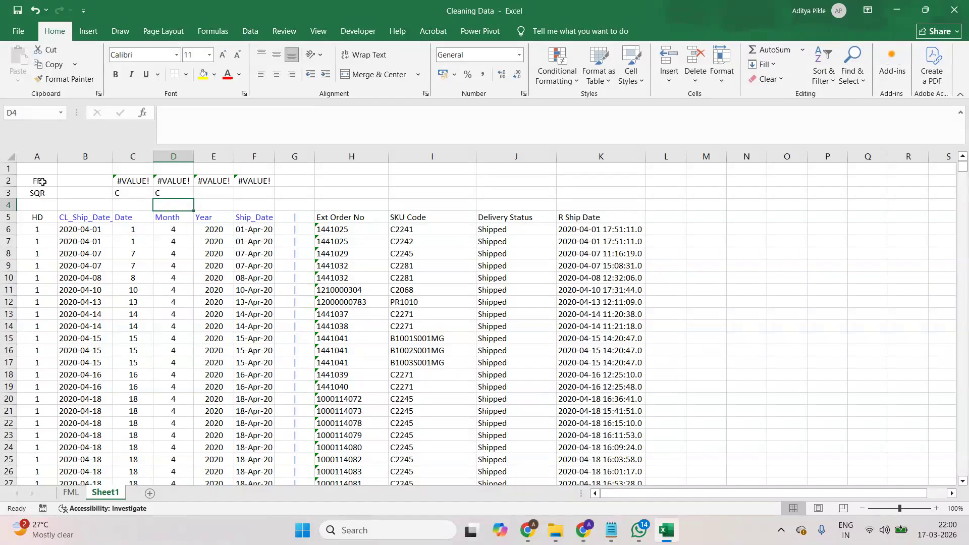
Step: Clear the SQR label and its codes from cells A3:D3
key(Up)
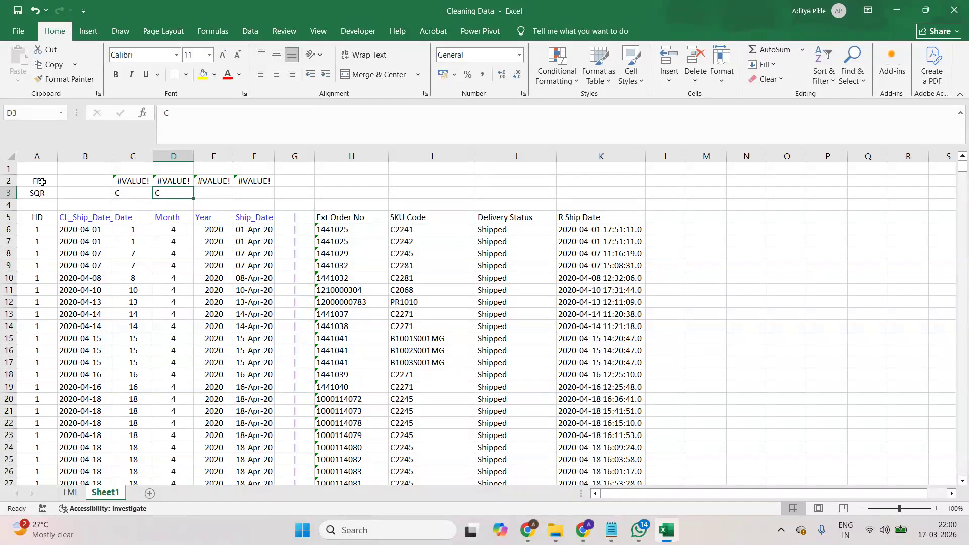
key(Left)
key(Left)
key(Left)
key(shift+Right)
key(shift+Right)
key(shift+Right)
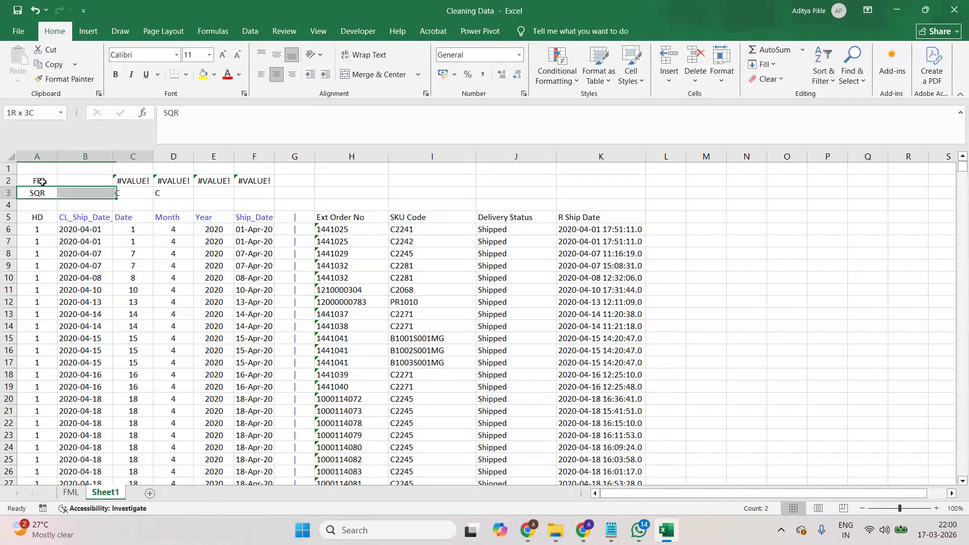
key(shift+Right)
key(Delete)
key(shift+Left)
key(shift+Left)
key(shift+Left)
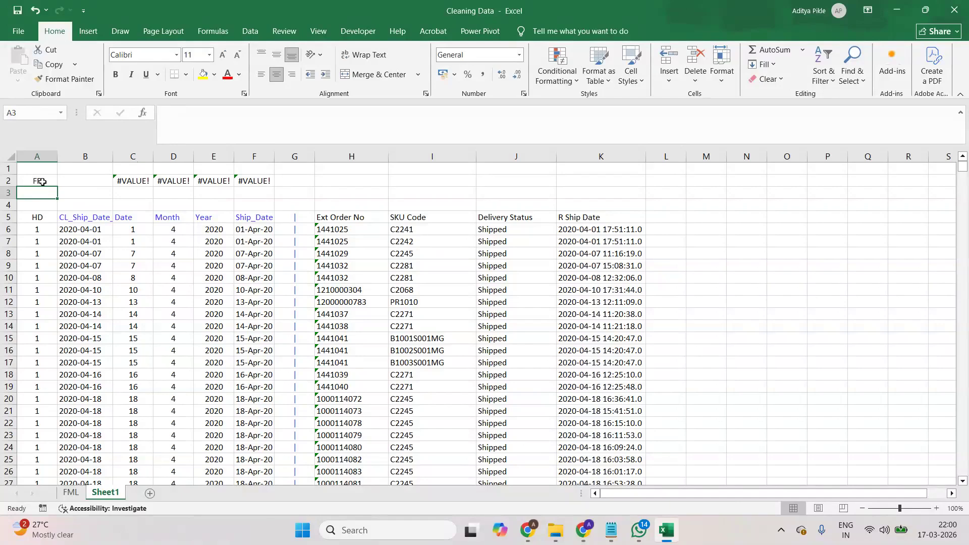
Step: Draw a rounded rectangle about 2.9 cm wide and 1 cm high above the Ext Order No and SKU Code headers
click(87, 31)
click(175, 76)
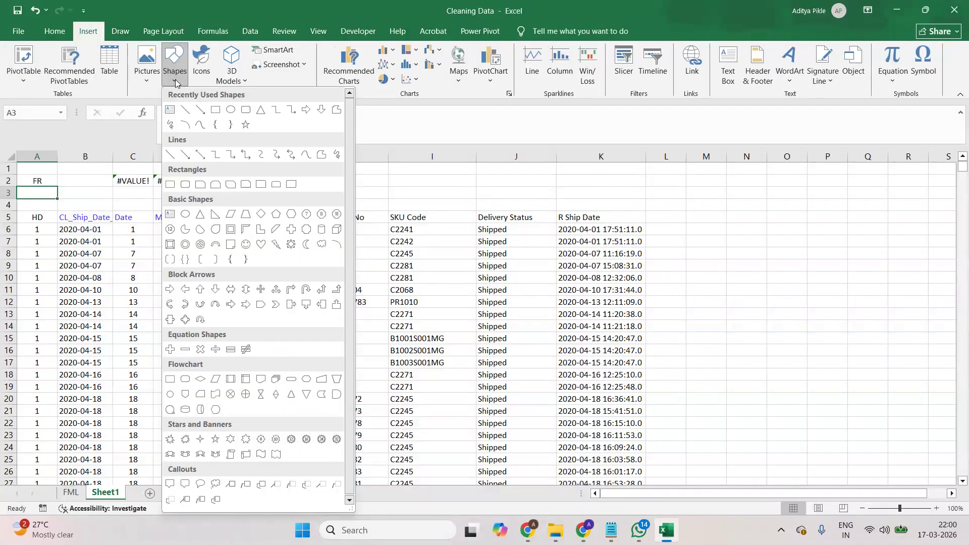
click(246, 110)
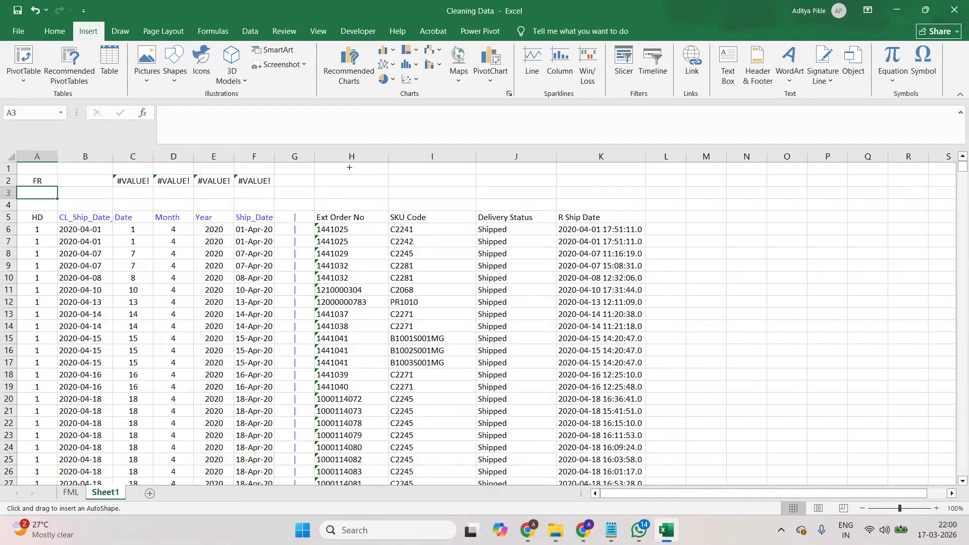
drag(350, 167, 418, 190)
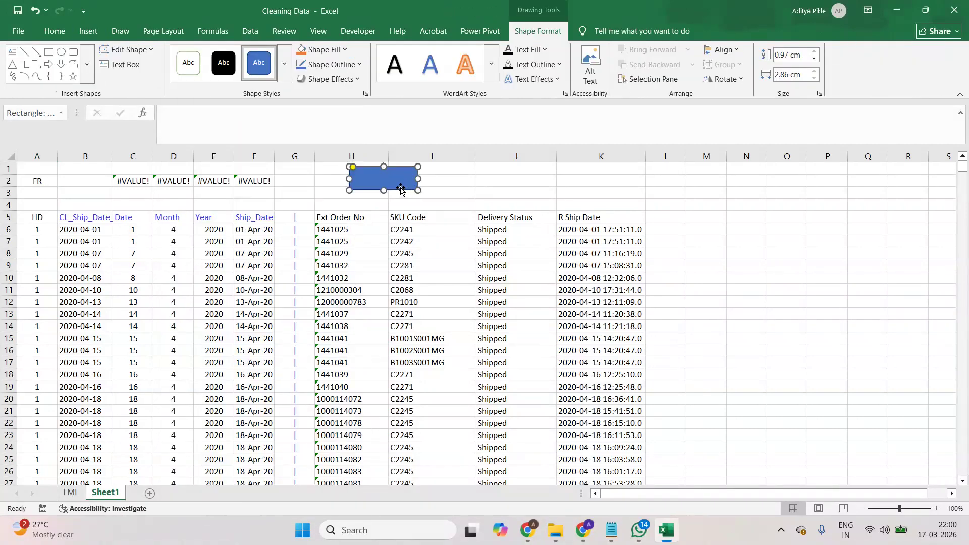
Step: Assign the Sheet2.Formula_Fix macro to the rounded rectangle
right_click(401, 189)
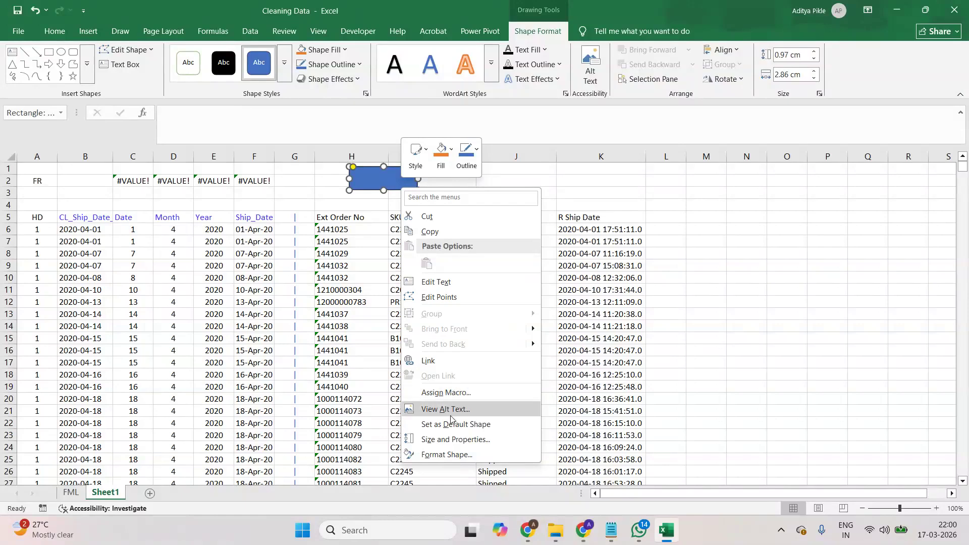
click(446, 392)
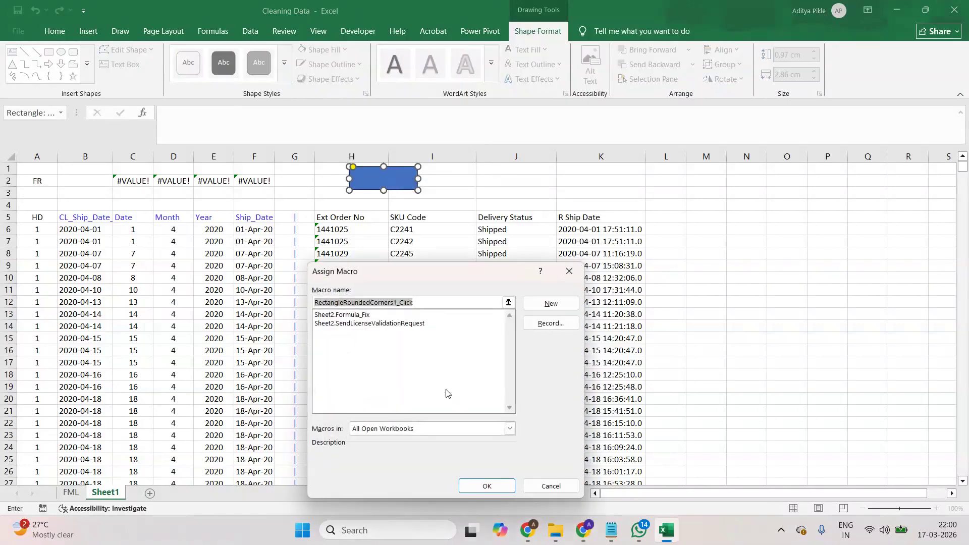
click(356, 317)
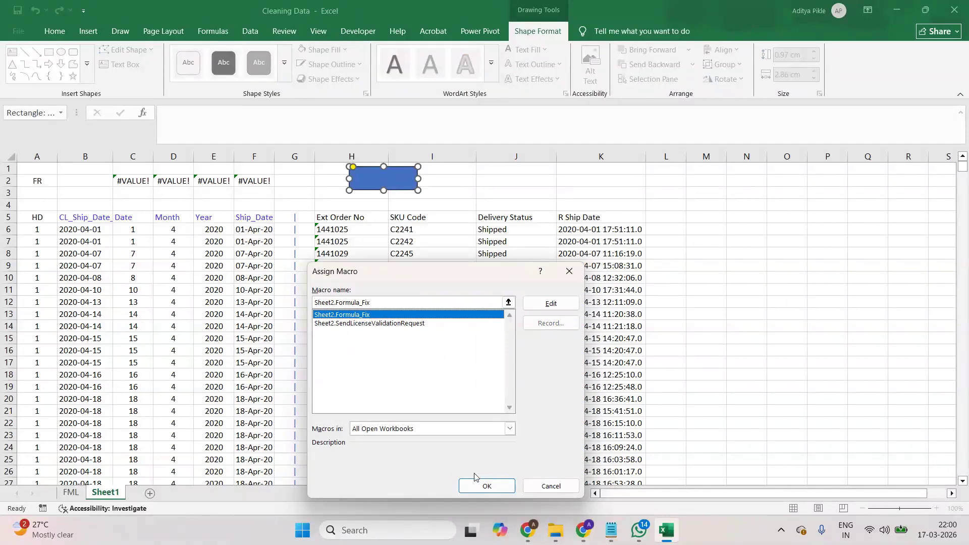
click(486, 486)
Step: Label the rounded rectangle "Run Formula Fix" and finish editing its text
right_click(379, 183)
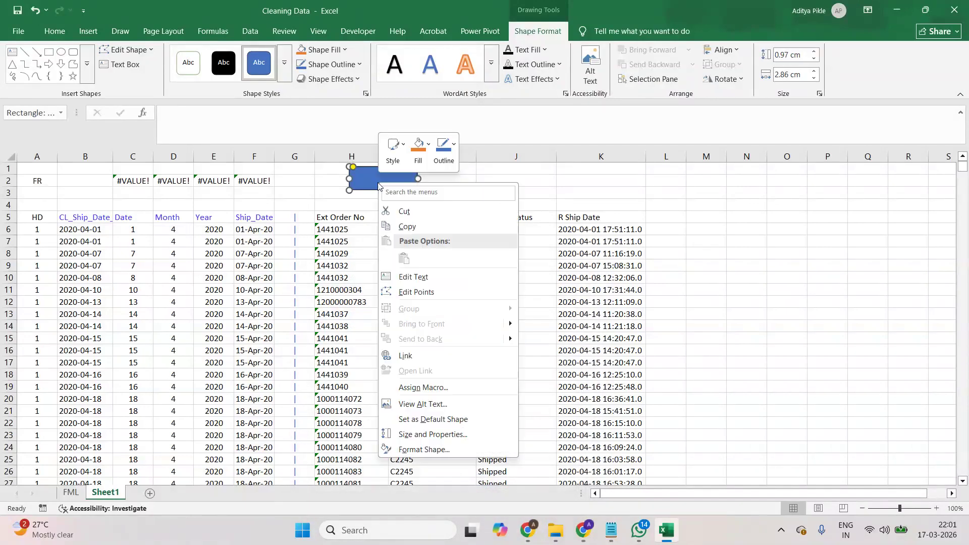
click(429, 278)
text(Run )
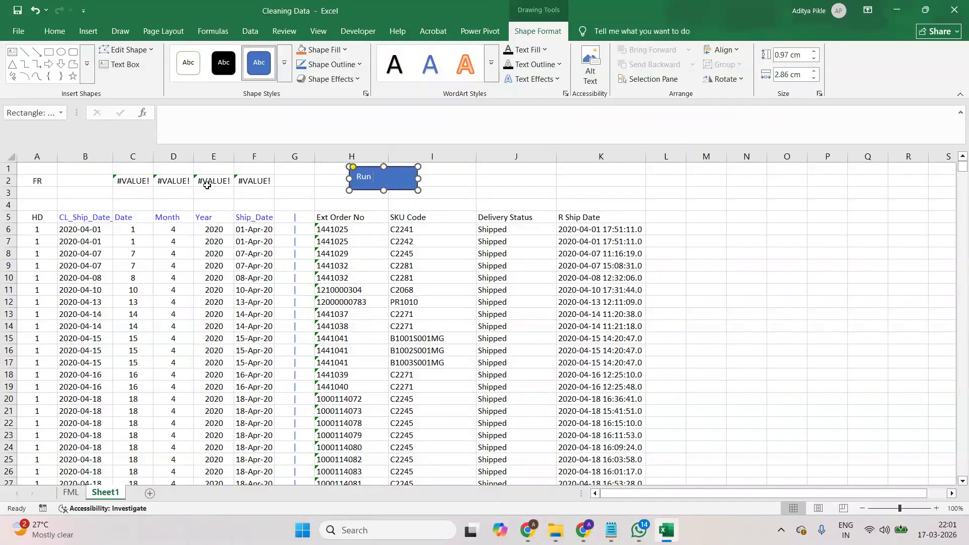
text(Formula Fix)
click(396, 241)
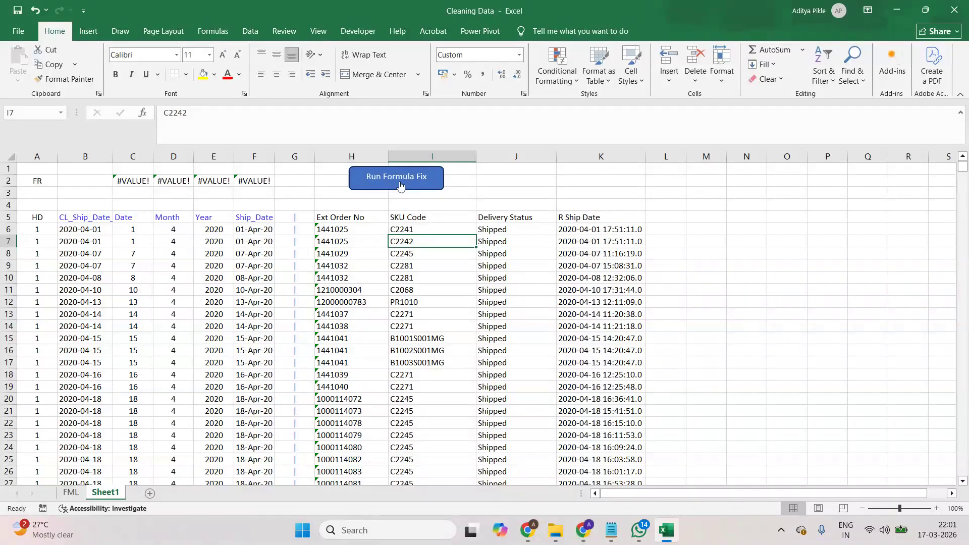
Step: Run the formula-fix macro from the Run Formula Fix shape
click(400, 185)
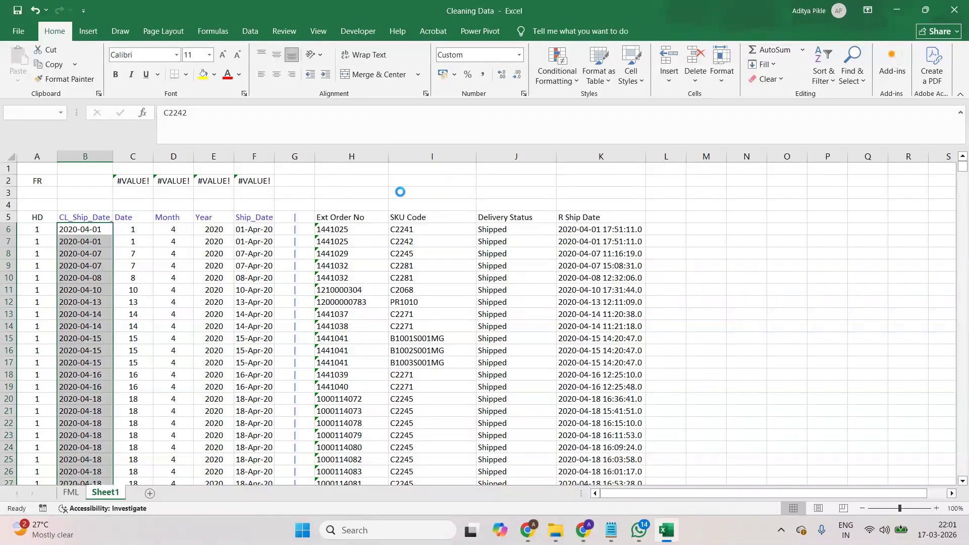